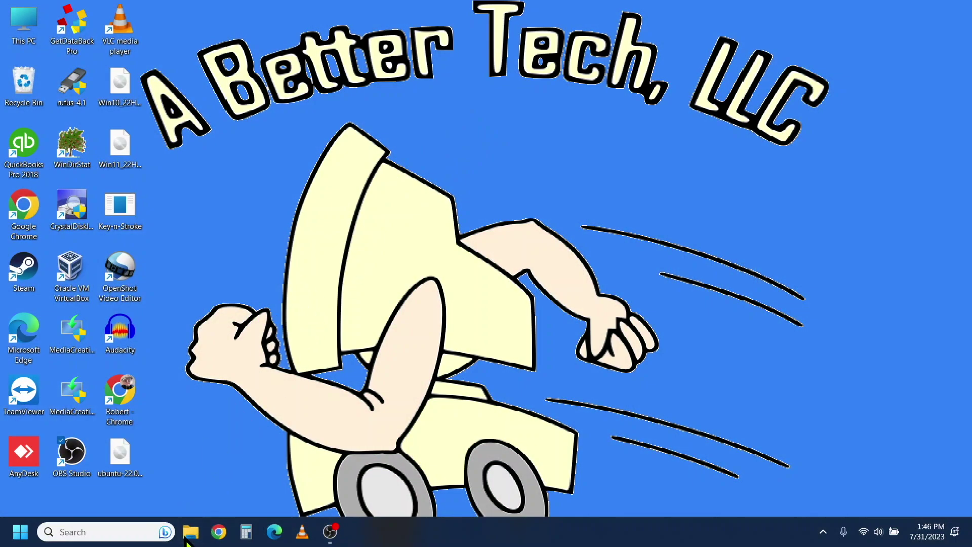
Open Optimize Drives for Local Disk (C:) from its Properties Tools tab under This PC
{"action": "left_click", "coordinate": [188, 539]}
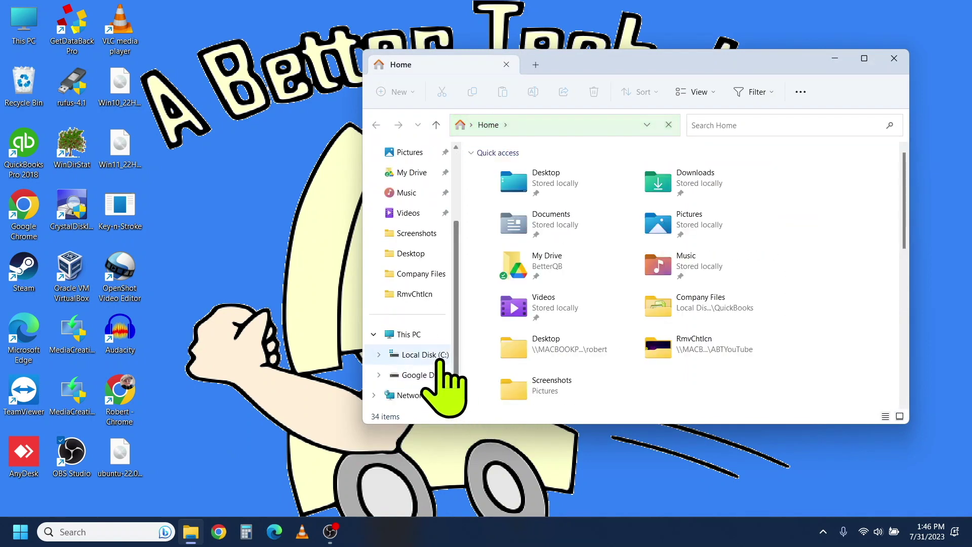
{"action": "left_click", "coordinate": [413, 335]}
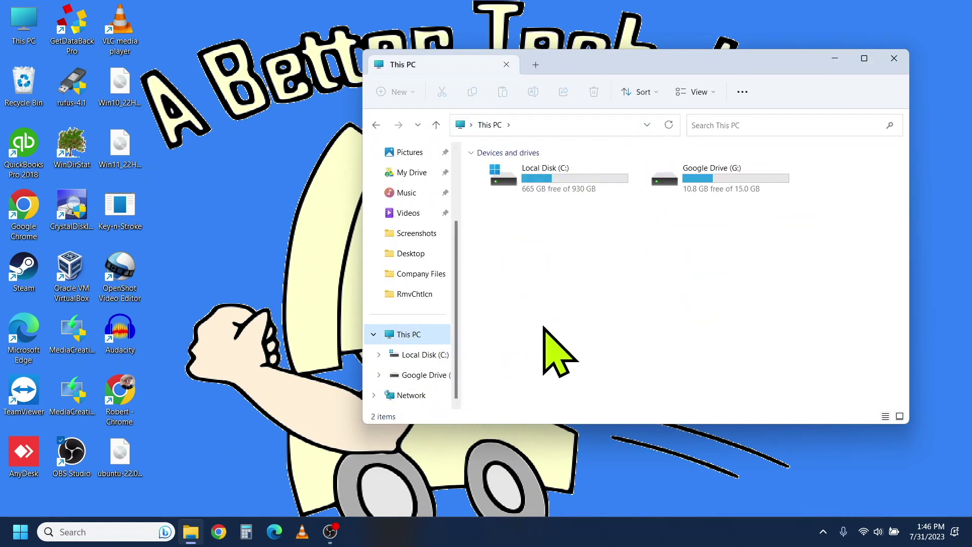
{"action": "mouse_move", "coordinate": [513, 183]}
{"action": "right_click", "coordinate": [513, 184]}
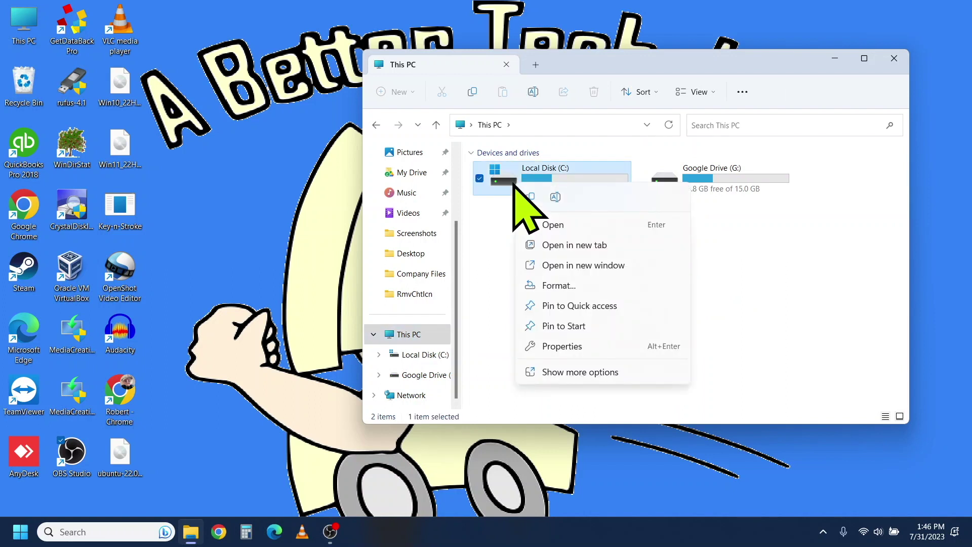
{"action": "left_click", "coordinate": [562, 347]}
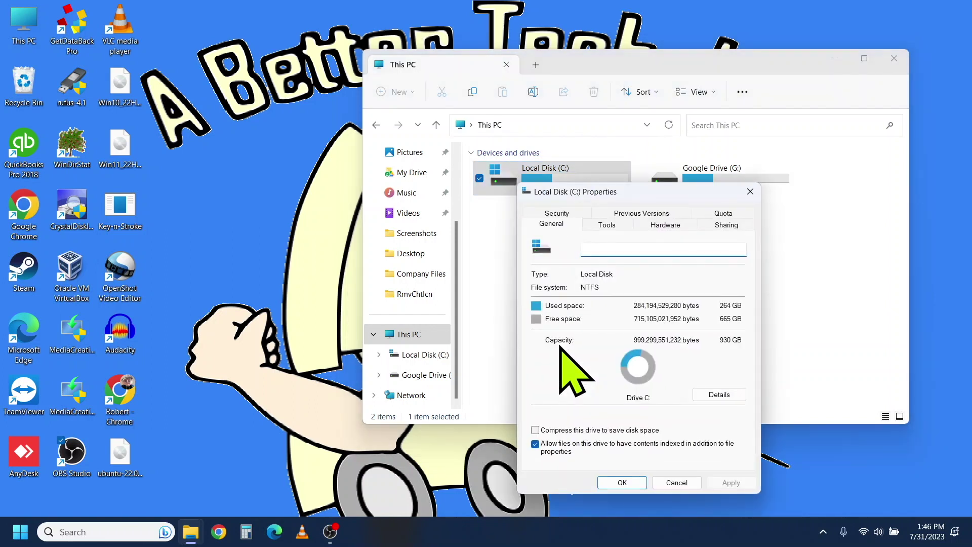
{"action": "left_click", "coordinate": [607, 225]}
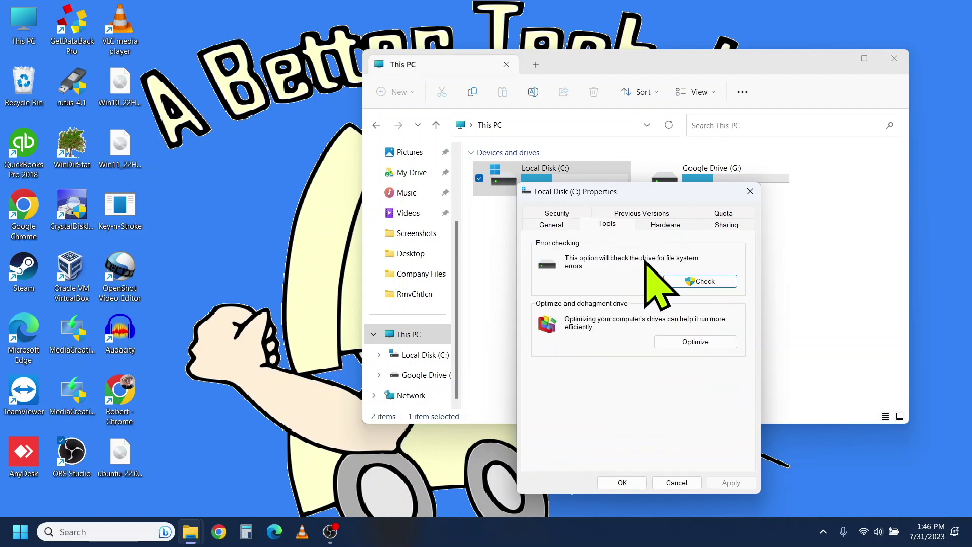
{"action": "left_click", "coordinate": [689, 344]}
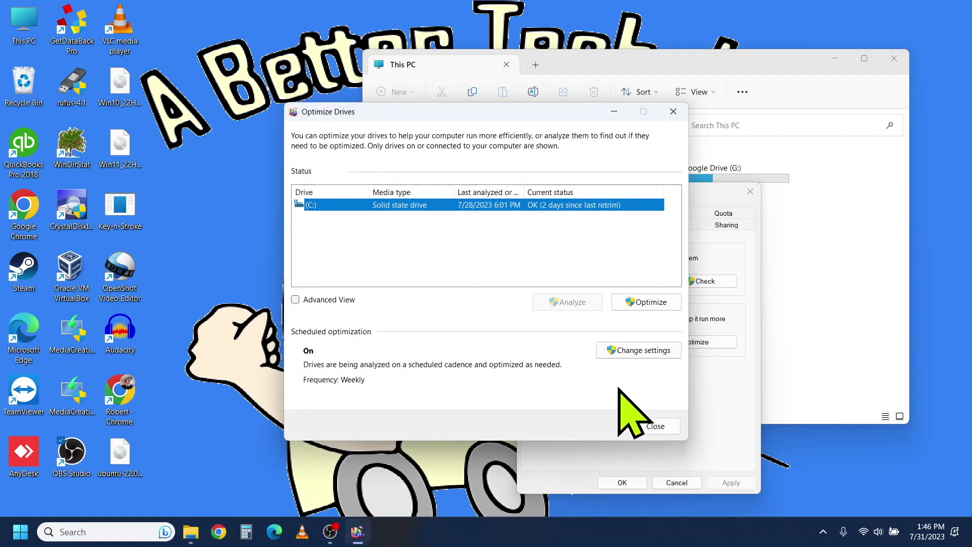